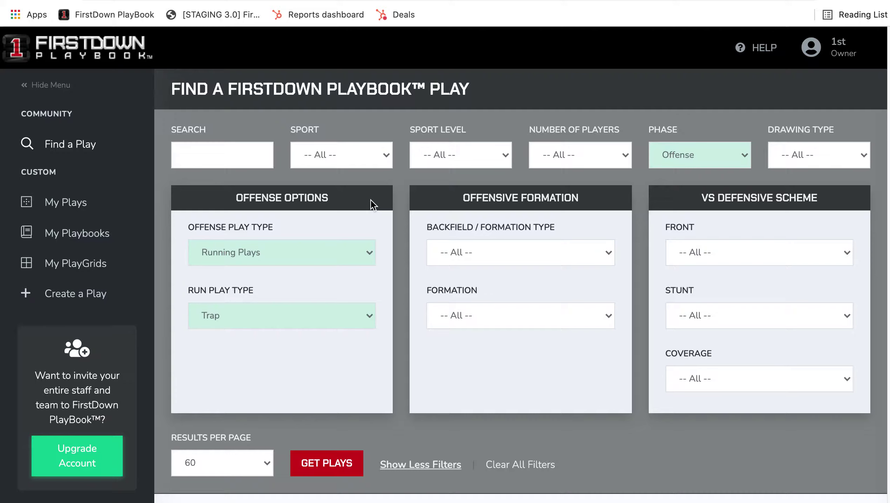
Look over the number-of-players and sport level options without changing either filter.
left_click(575, 163)
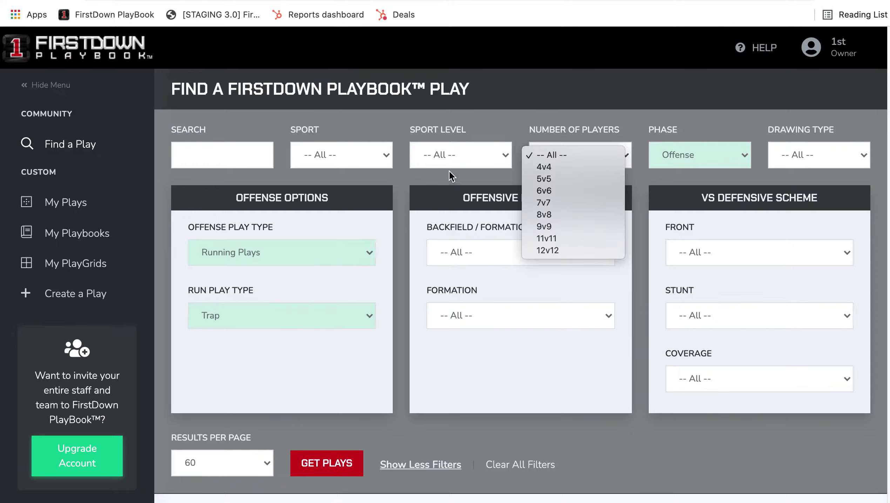
left_click(452, 180)
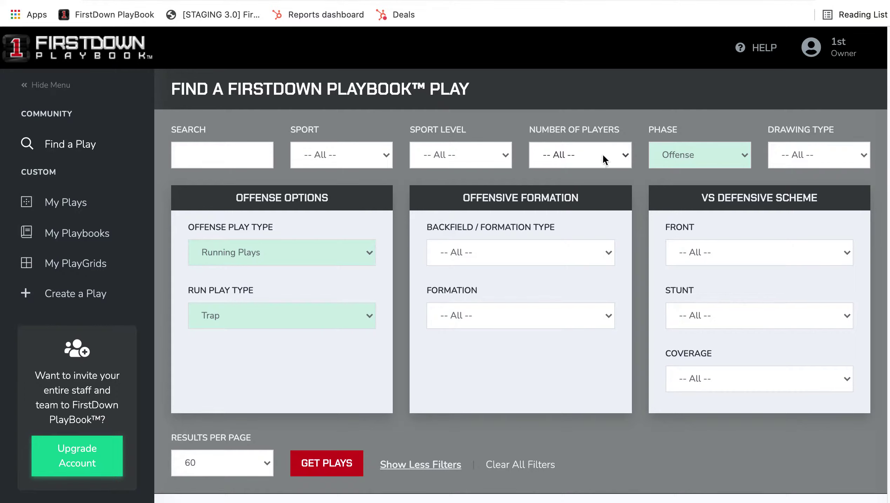
left_click(565, 155)
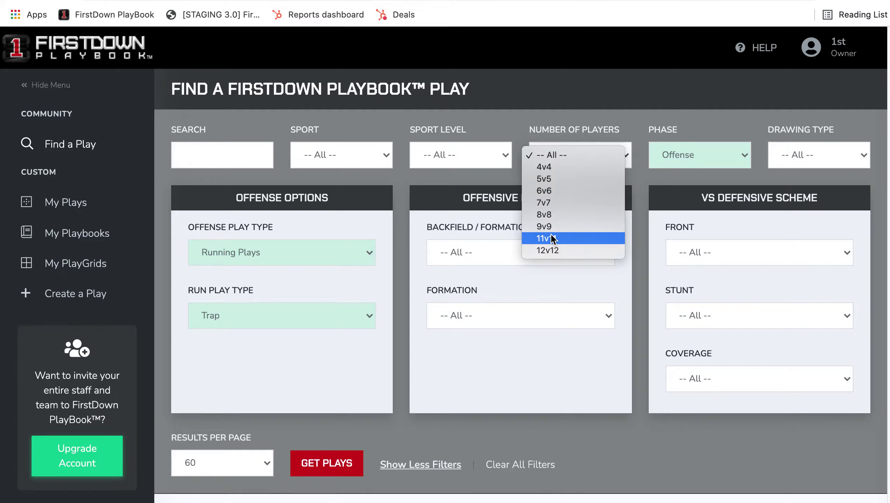
left_click(448, 178)
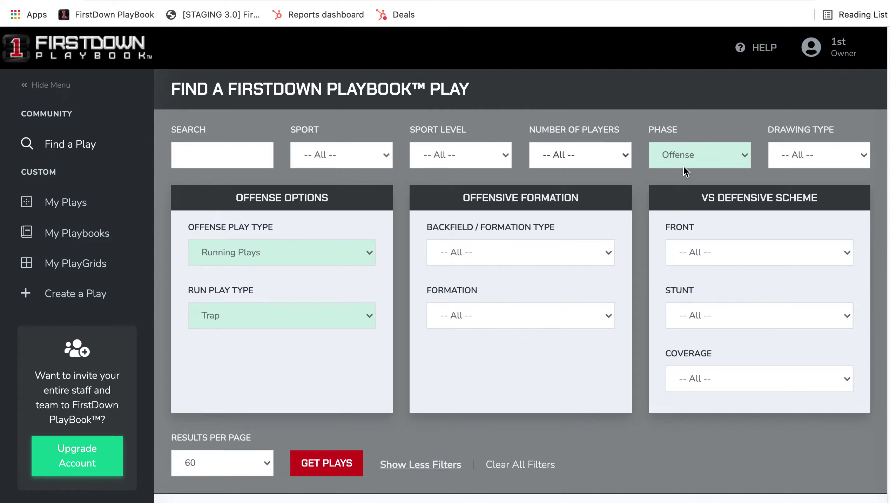
left_click(457, 160)
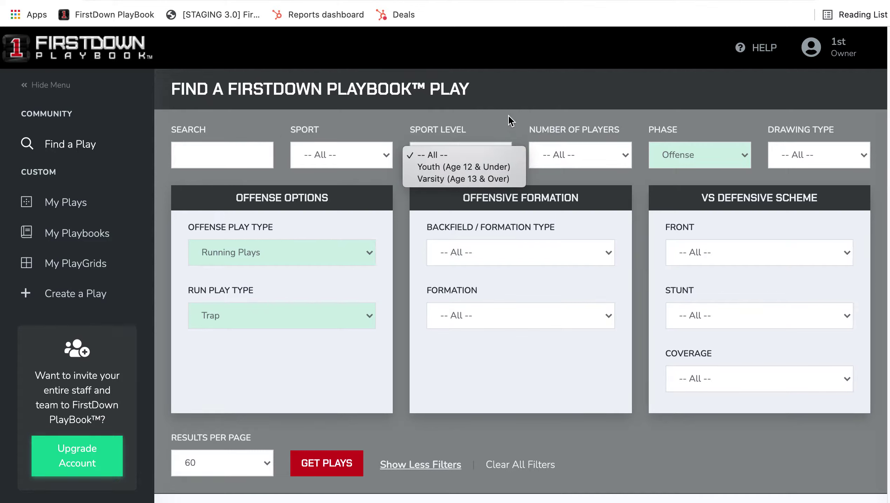
left_click(499, 121)
left_click(562, 148)
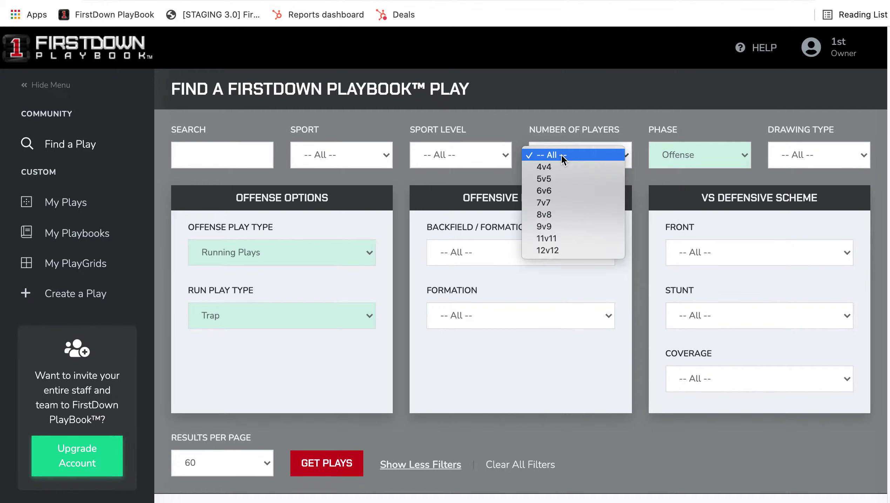
left_click(561, 112)
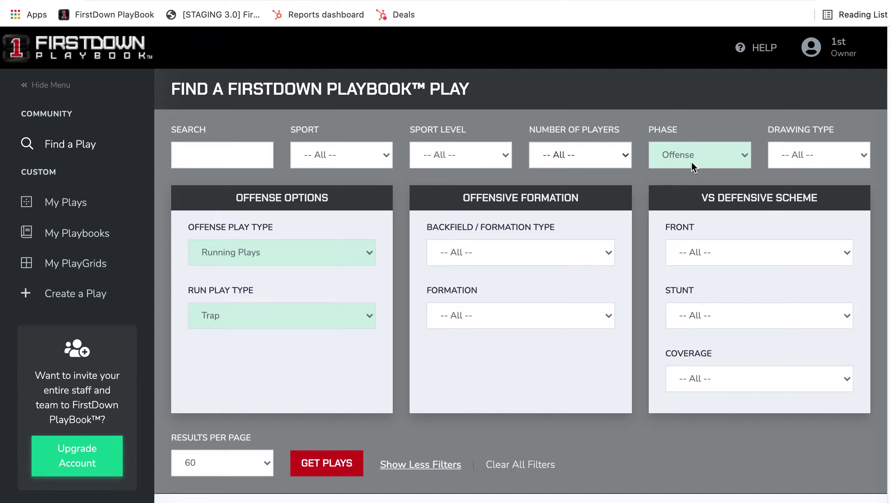
Keep Trap as the run play type and run the play search.
left_click(251, 310)
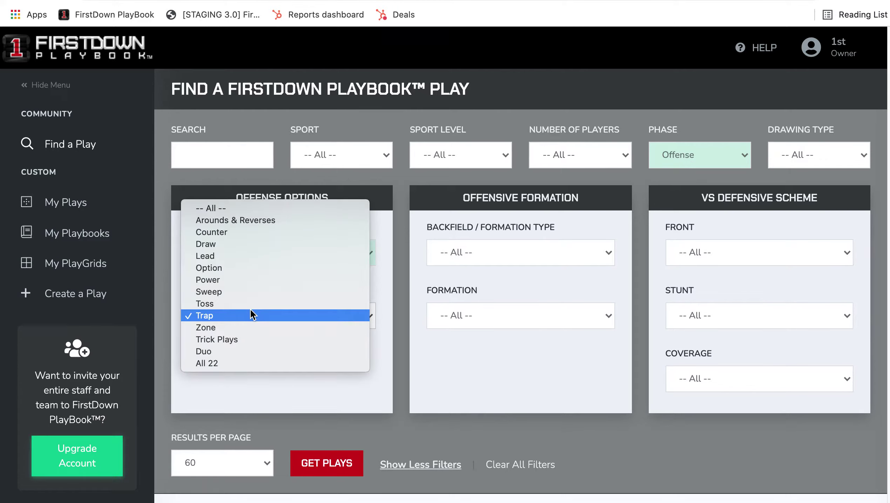
left_click(221, 317)
left_click(334, 462)
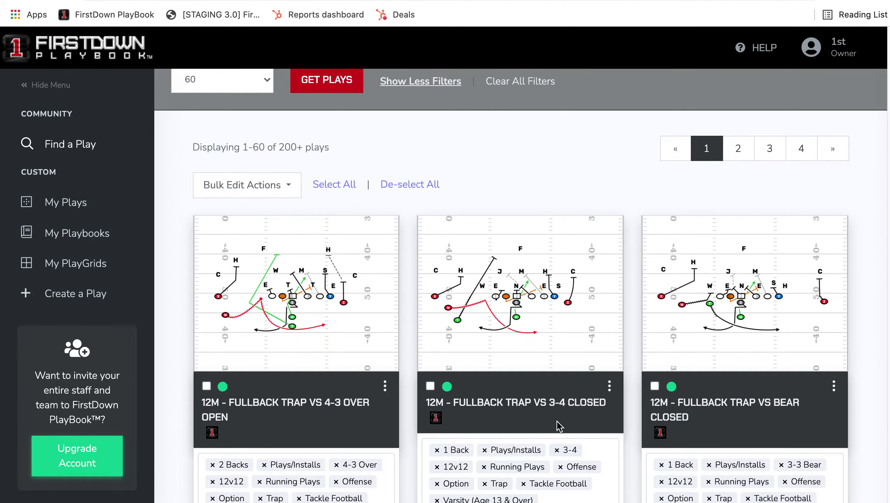
Browse the trap play results, like Inside Trap and FB Trap, then return to the top.
scroll(557, 421, "down", 2)
scroll(556, 419, "up", 10)
scroll(556, 423, "down", 2)
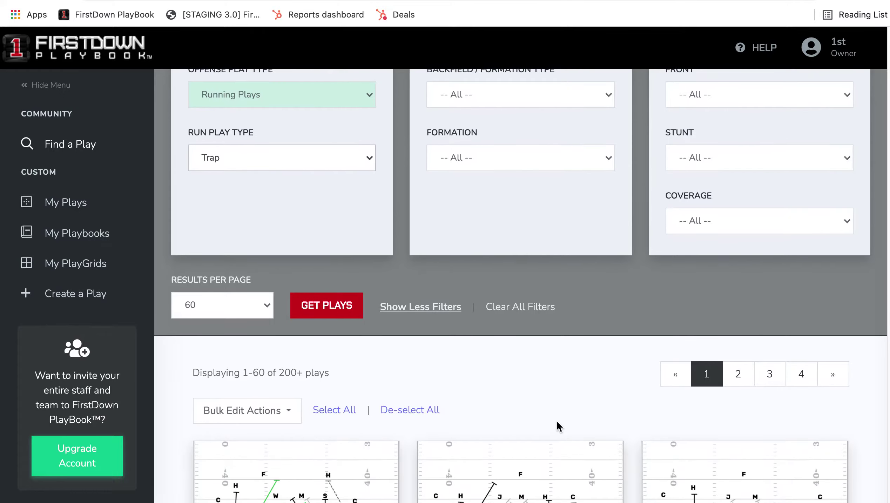
scroll(555, 394, "down", 15)
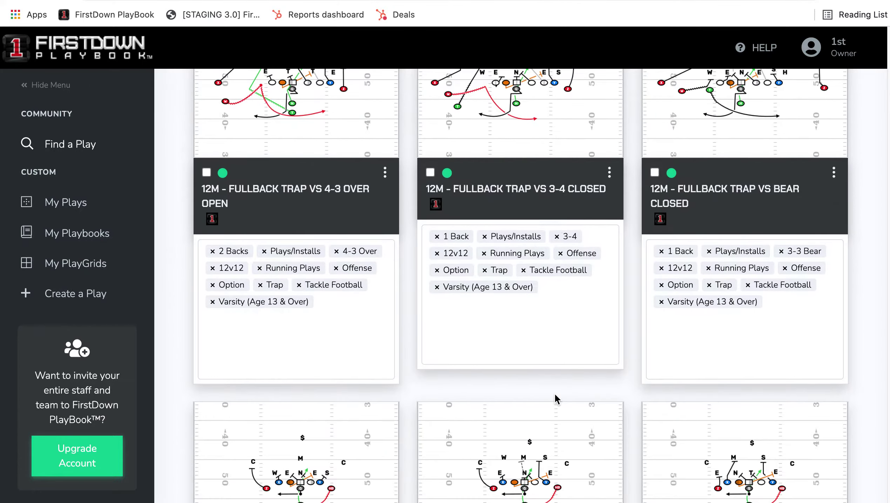
scroll(554, 396, "down", 7)
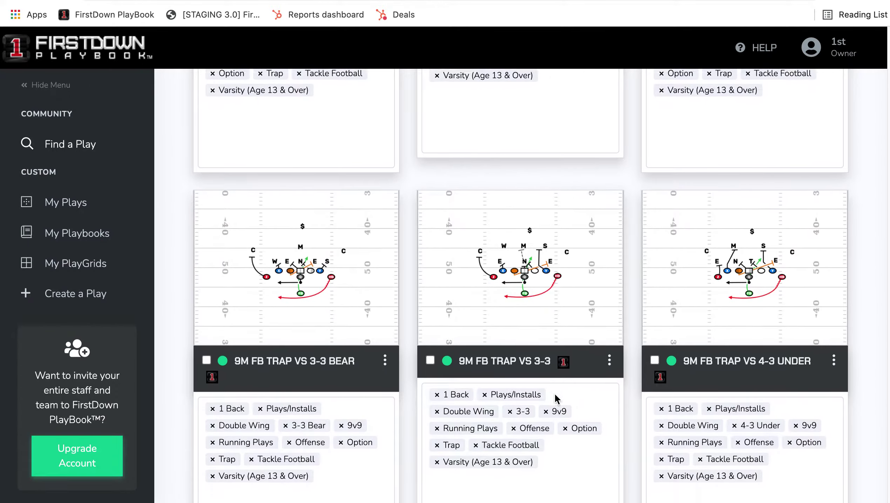
scroll(555, 394, "down", 20)
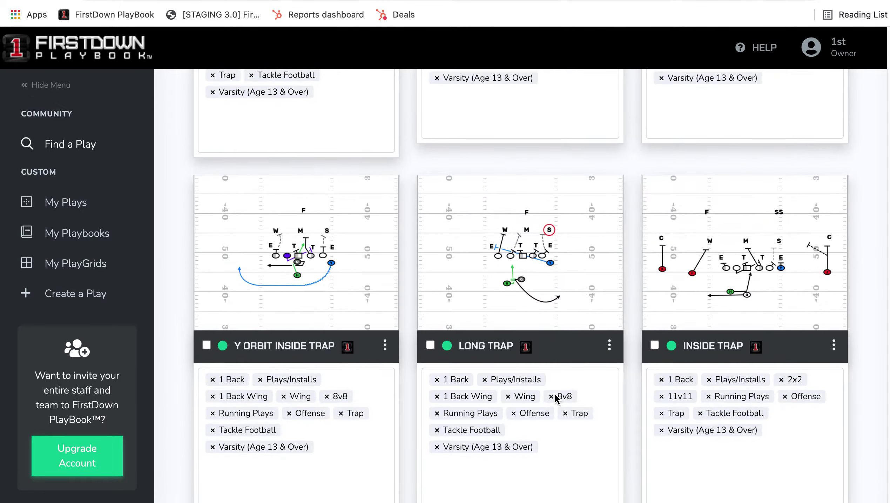
scroll(553, 393, "down", 20)
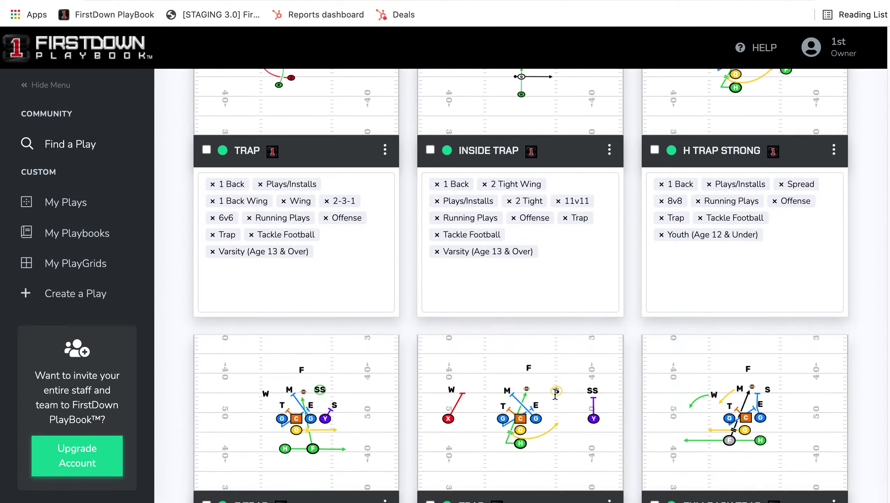
scroll(555, 394, "down", 2)
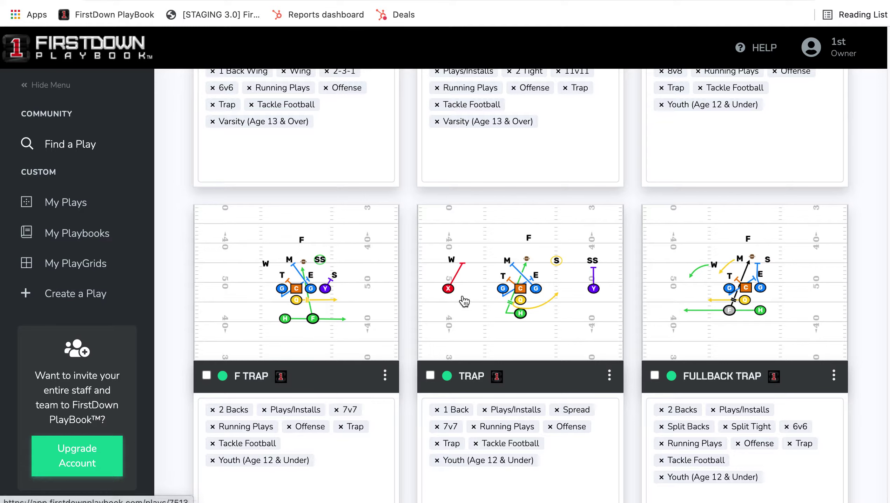
scroll(464, 301, "up", 10)
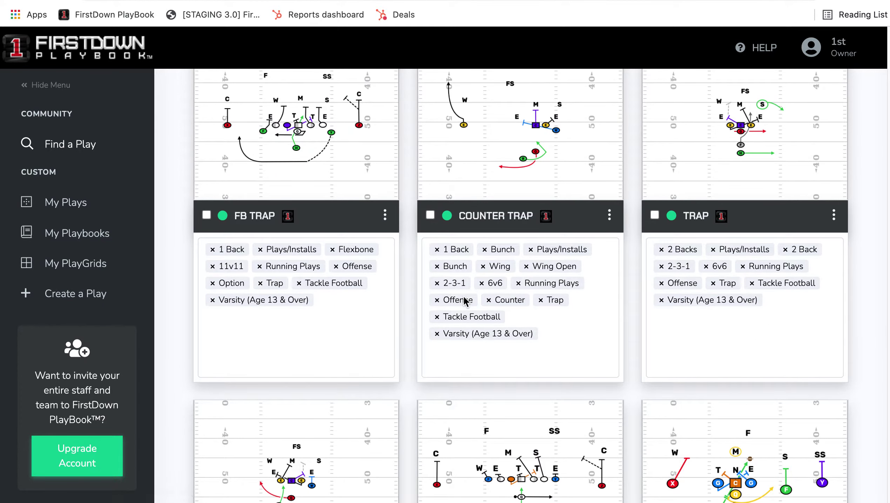
scroll(464, 301, "up", 10)
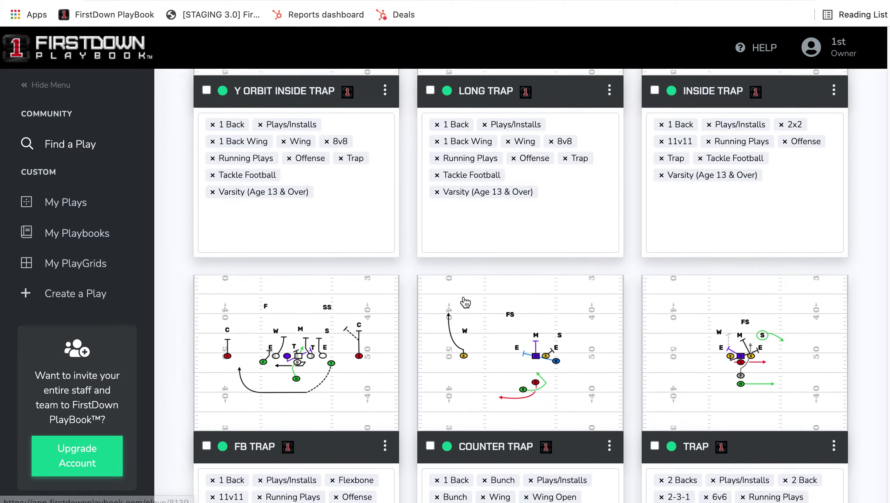
scroll(464, 298, "up", 6)
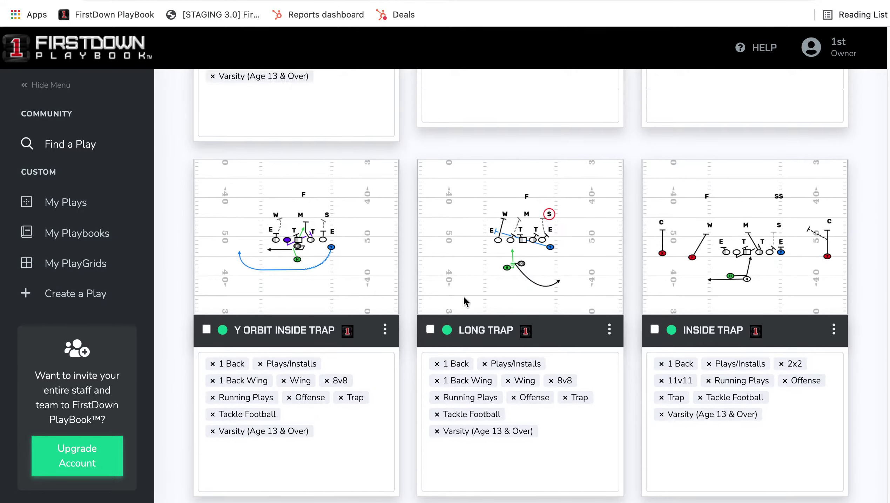
scroll(464, 297, "down", 12)
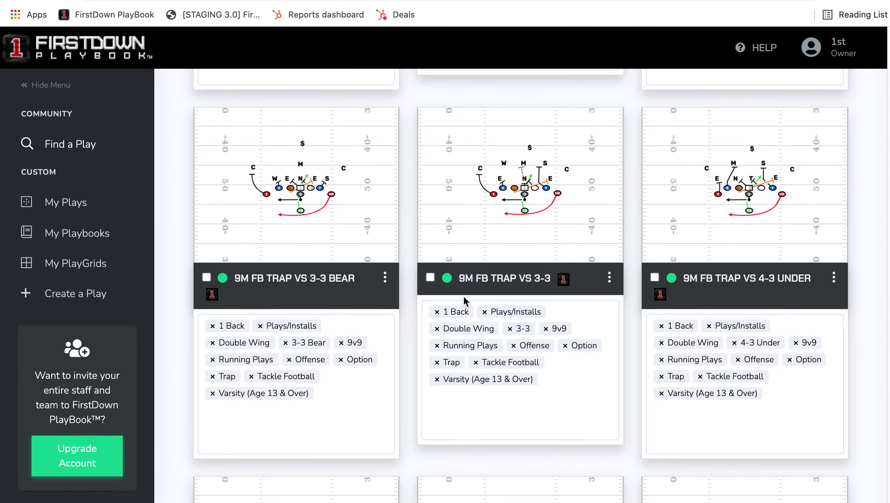
scroll(463, 296, "up", 15)
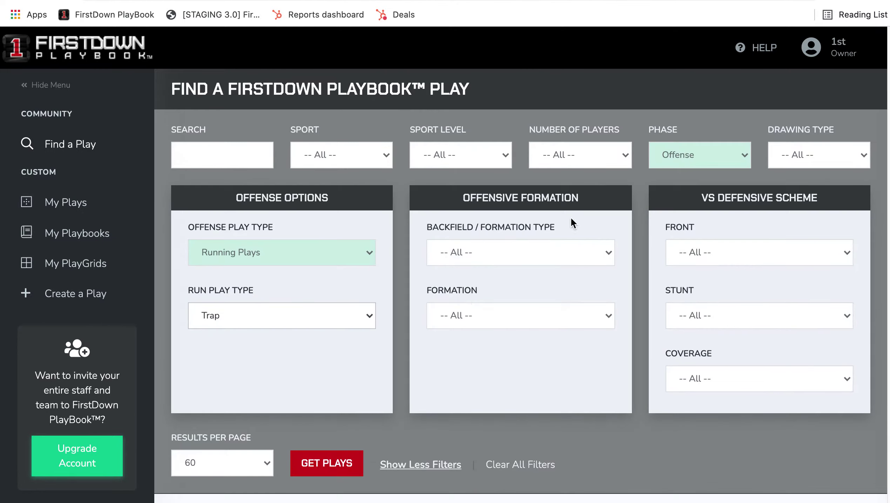
Choose 11v11 as the number of players for the Trap play search.
left_click(569, 161)
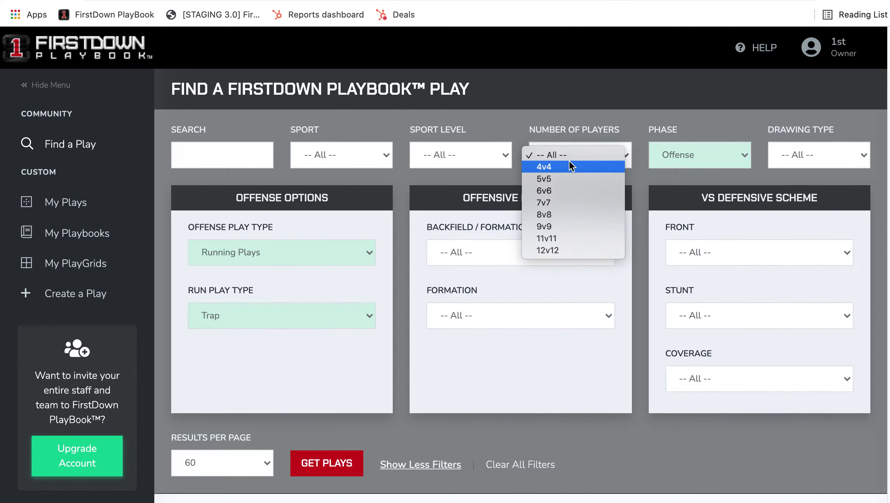
left_click(554, 239)
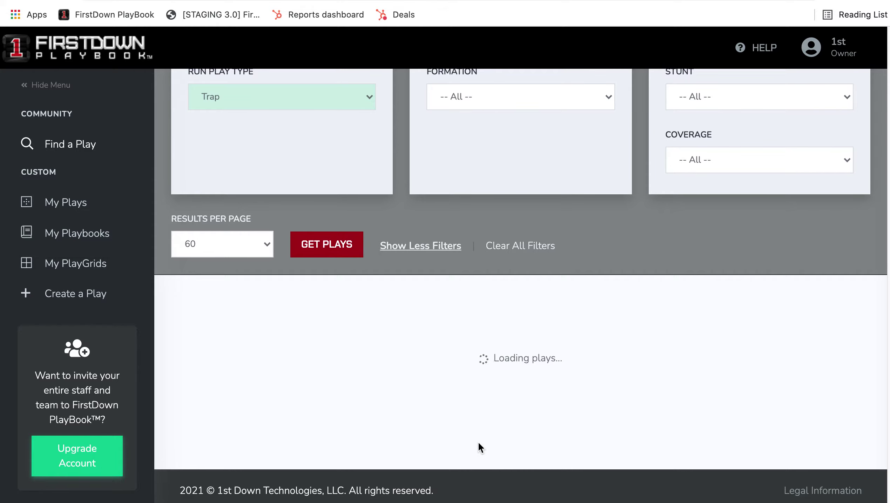
Browse the 147 11v11 trap plays, like Fullback Trap and QB Draw Trap, then return to the filters.
scroll(478, 446, "down", 7)
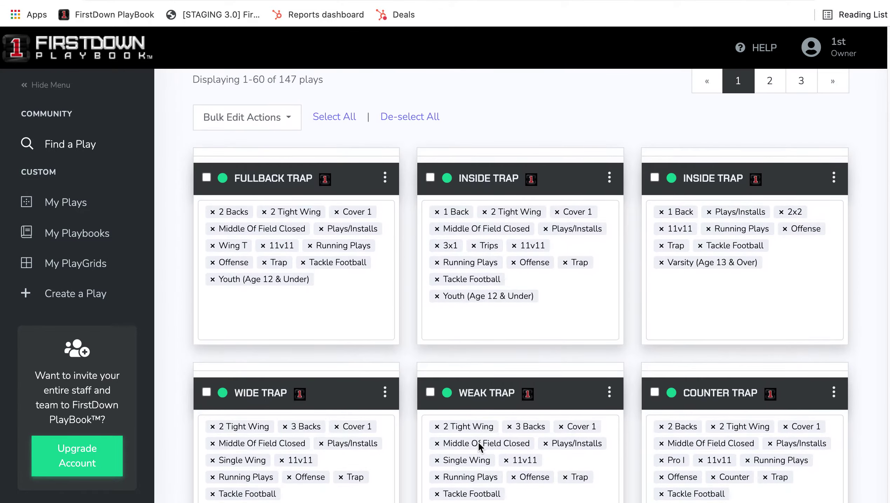
scroll(478, 444, "down", 1)
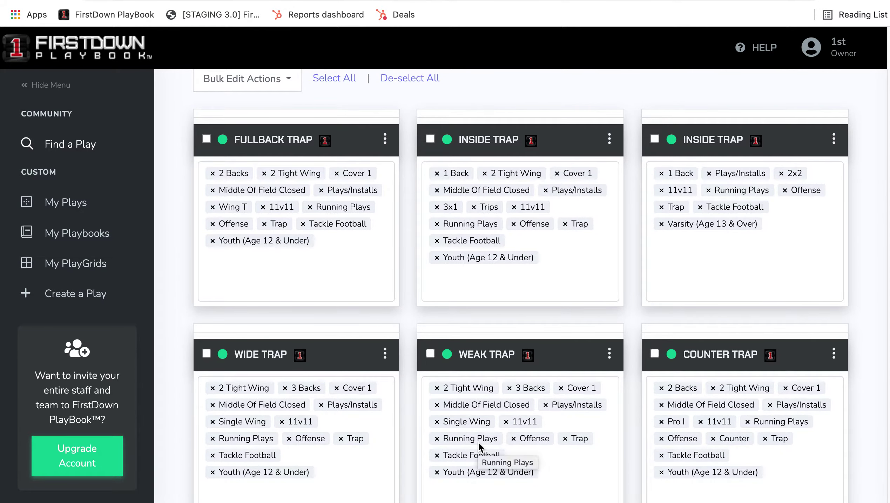
scroll(477, 441, "down", 1)
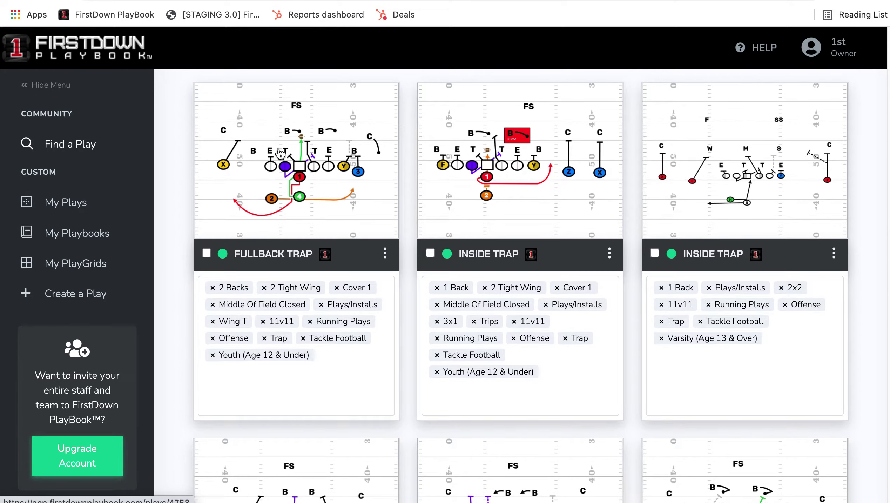
scroll(690, 228, "down", 5)
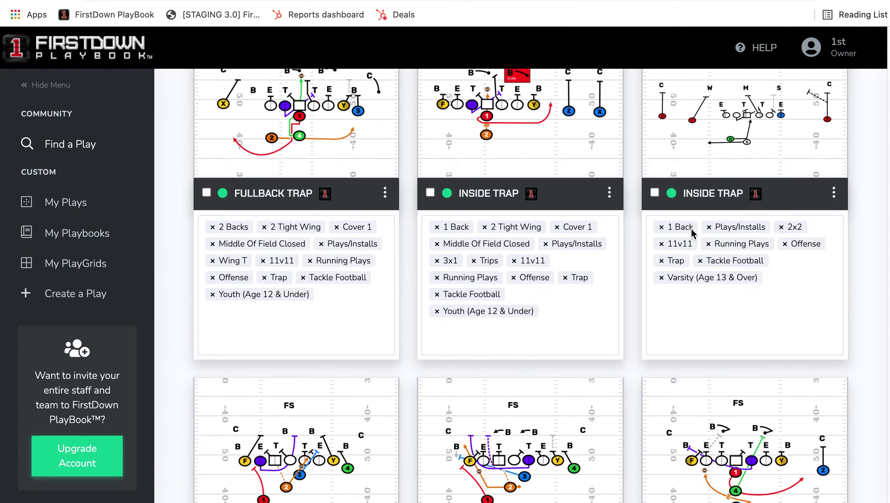
scroll(691, 228, "down", 4)
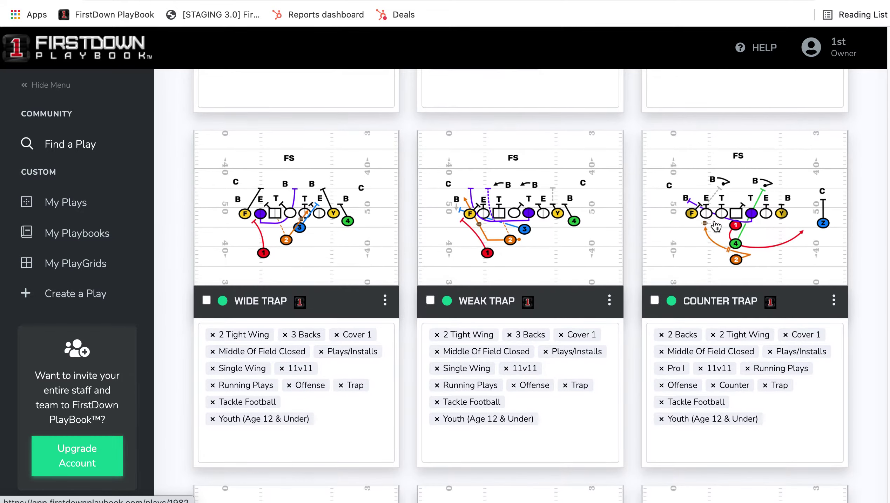
scroll(748, 215, "down", 13)
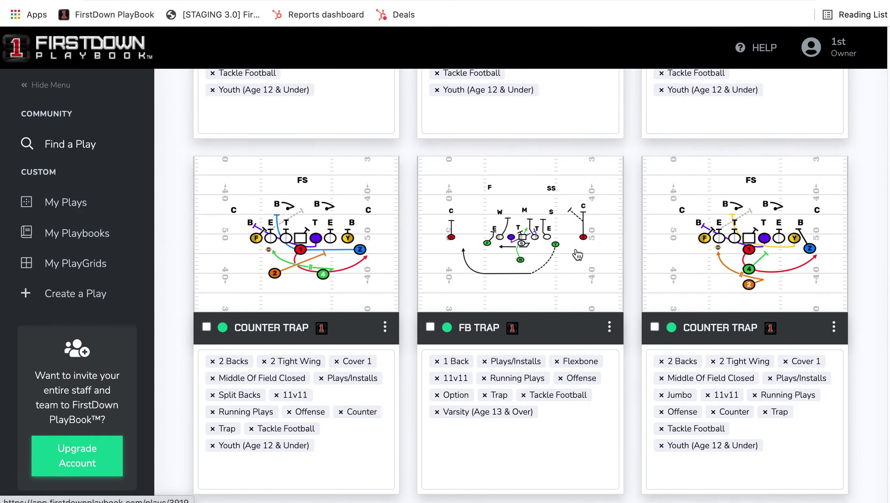
scroll(558, 260, "down", 3)
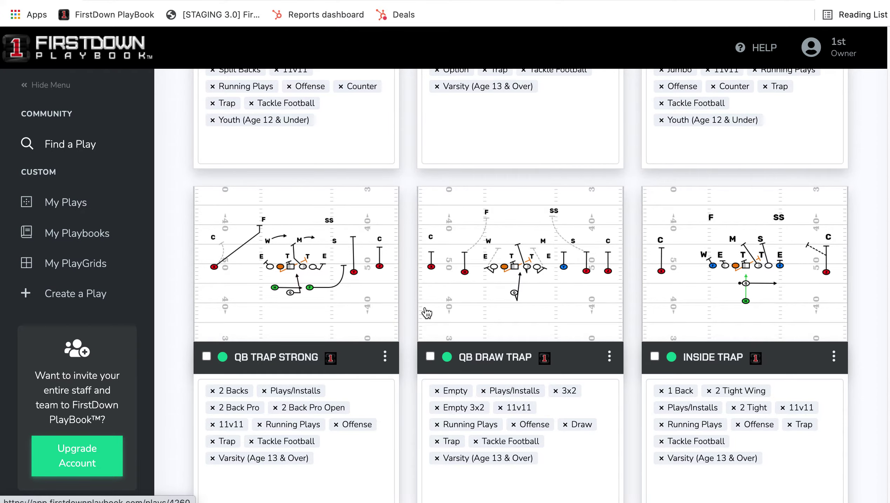
scroll(427, 312, "up", 17)
scroll(426, 312, "up", 10)
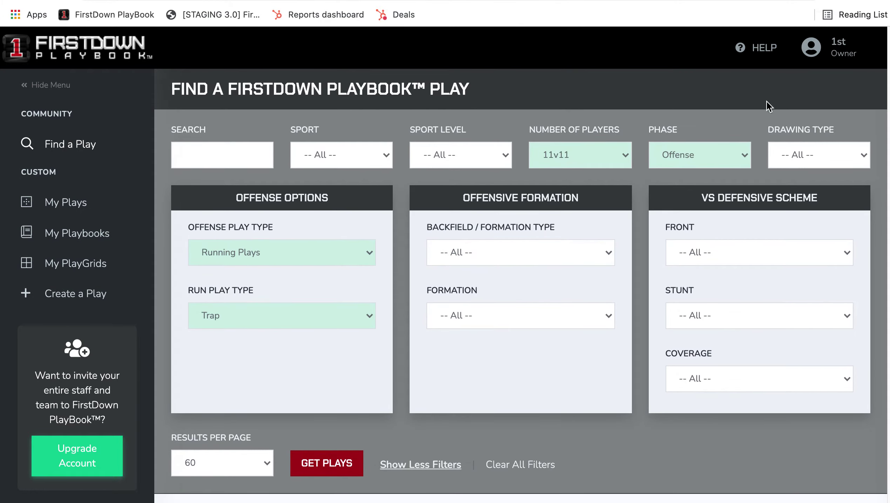
Set the sport level to Varsity (Age 13 & Over) and rerun the search for 91 plays.
left_click(464, 158)
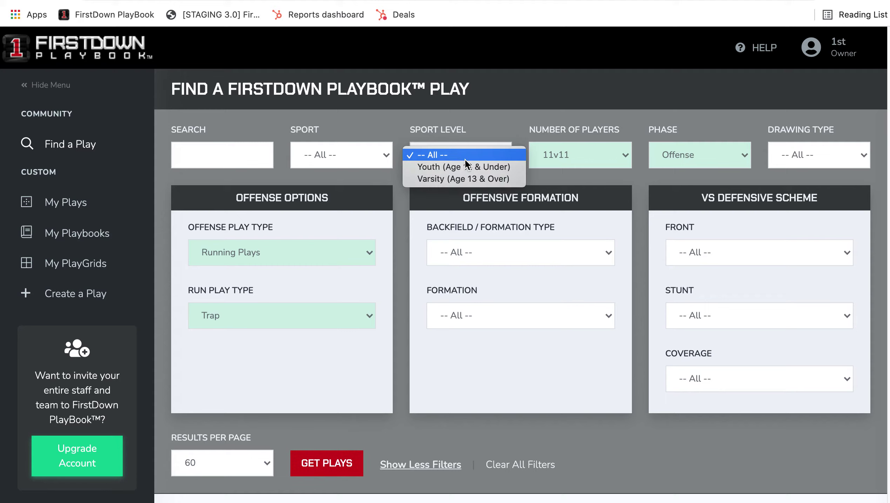
left_click(459, 179)
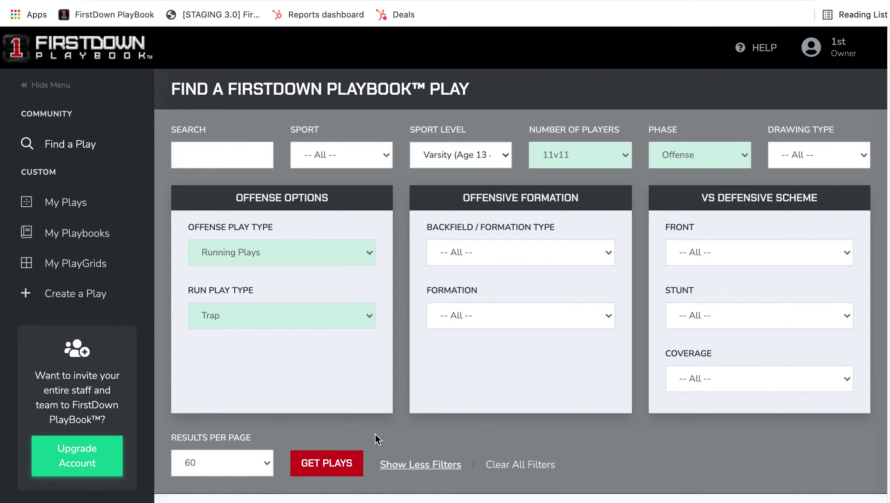
left_click(331, 464)
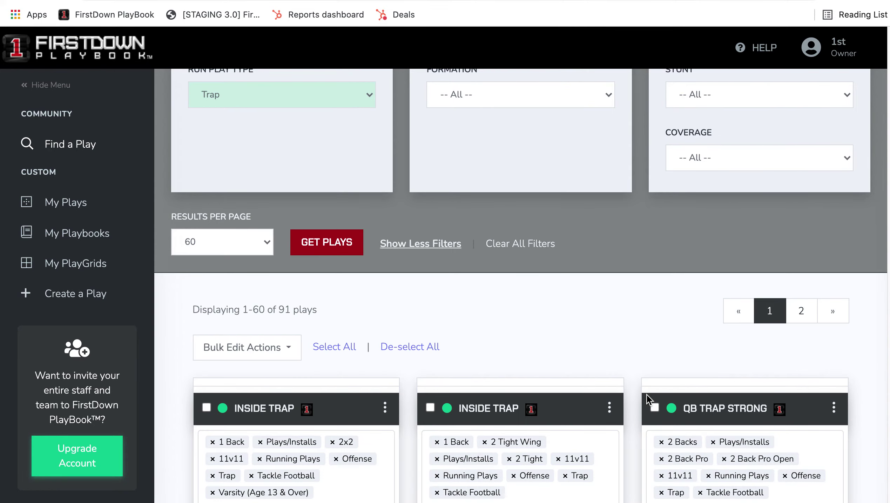
Browse the 91 Varsity trap plays, like Counter Trap and Fullback Trap Weak, then return to the filters.
scroll(646, 395, "down", 7)
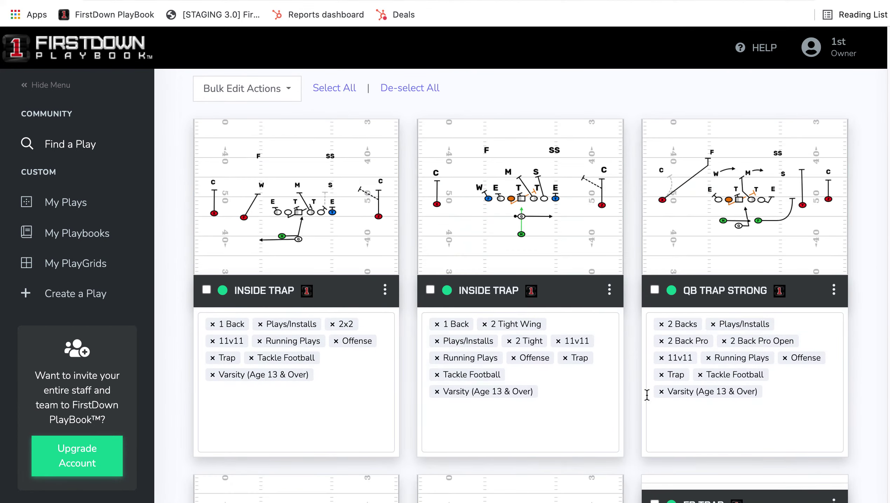
scroll(646, 395, "down", 6)
scroll(647, 400, "down", 5)
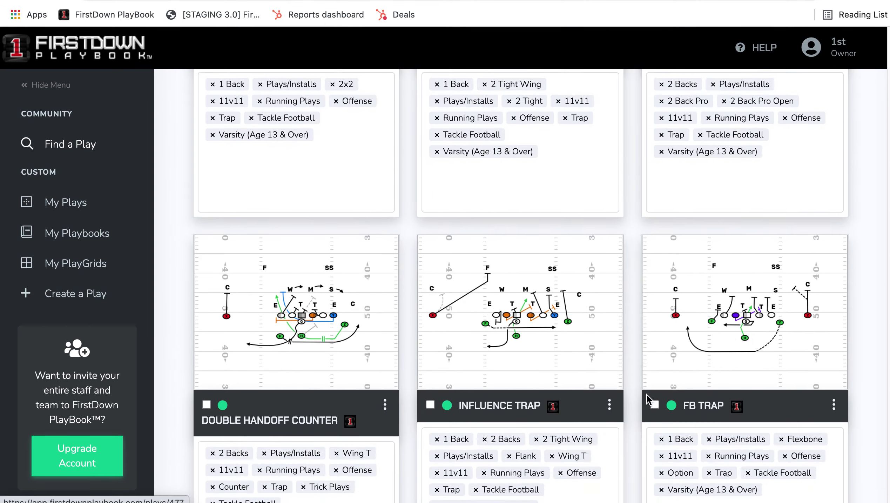
scroll(646, 394, "down", 7)
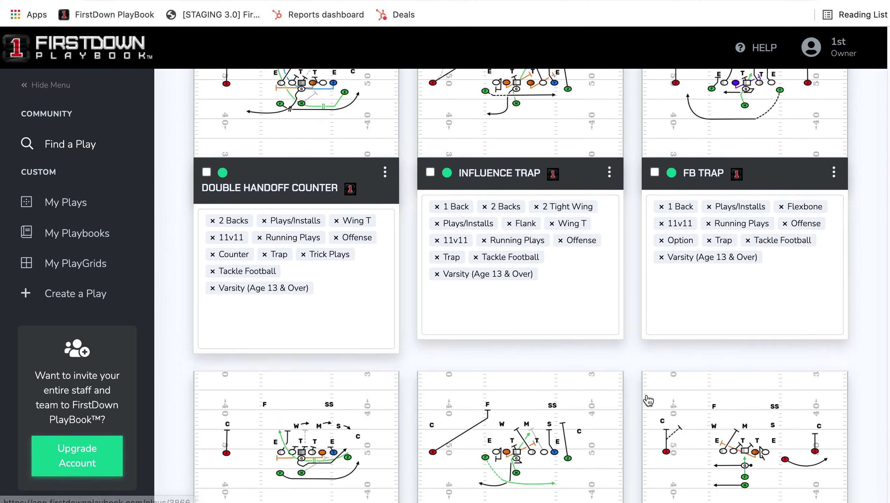
scroll(645, 394, "down", 3)
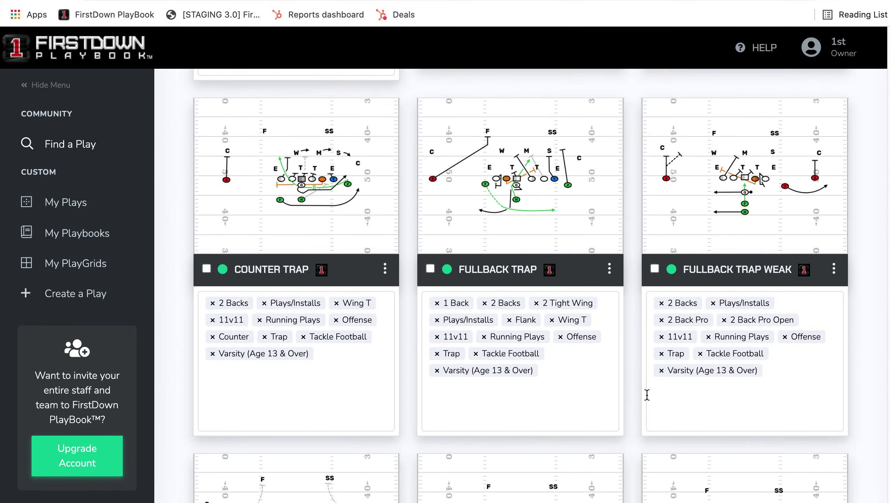
scroll(646, 396, "up", 15)
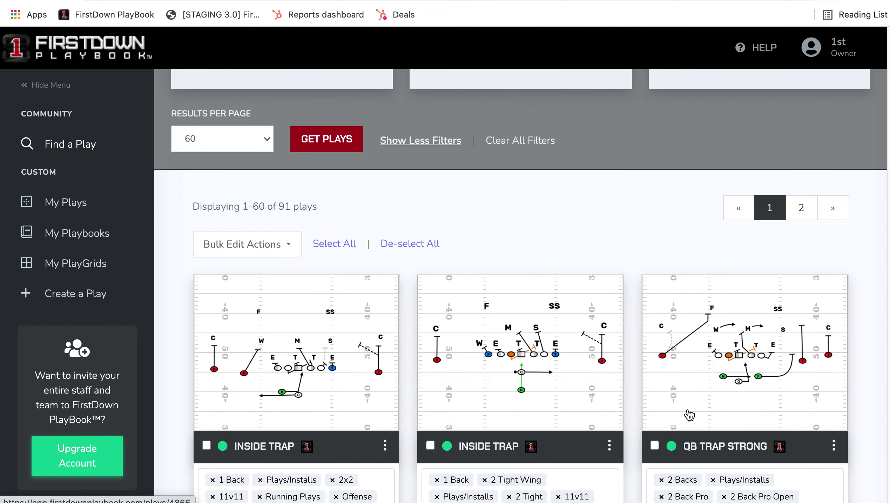
scroll(639, 384, "up", 7)
scroll(643, 389, "up", 2)
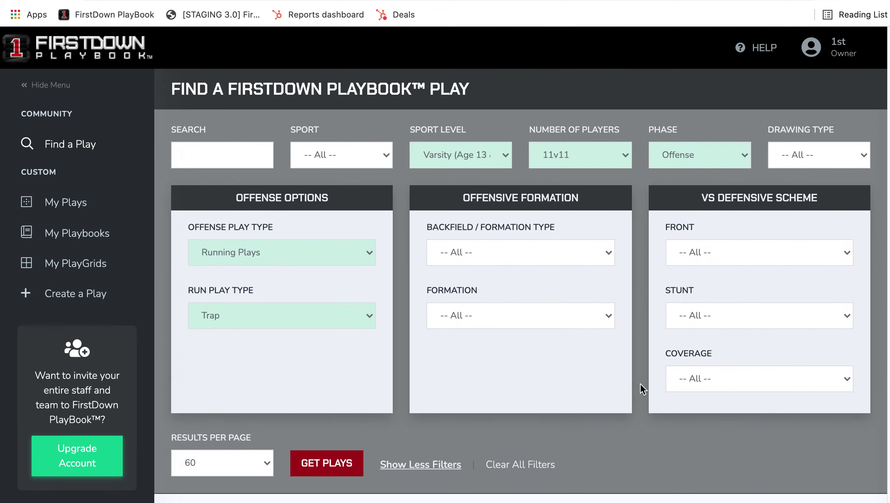
left_click(557, 149)
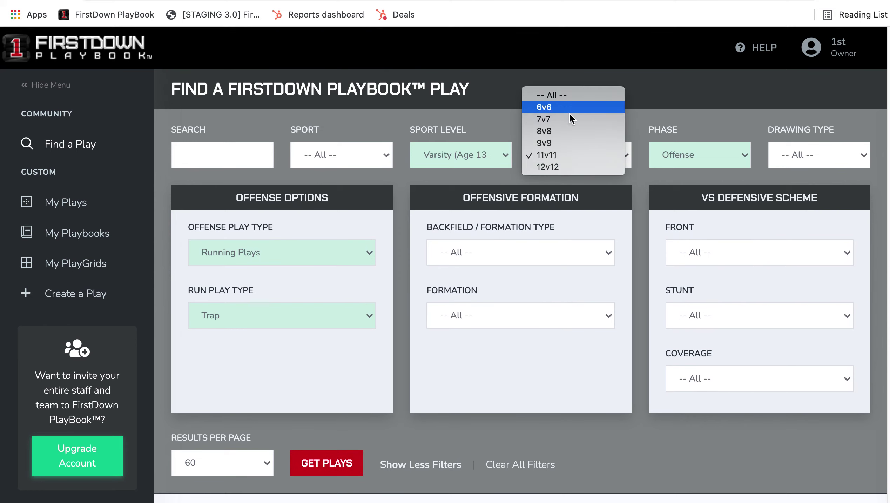
left_click(632, 186)
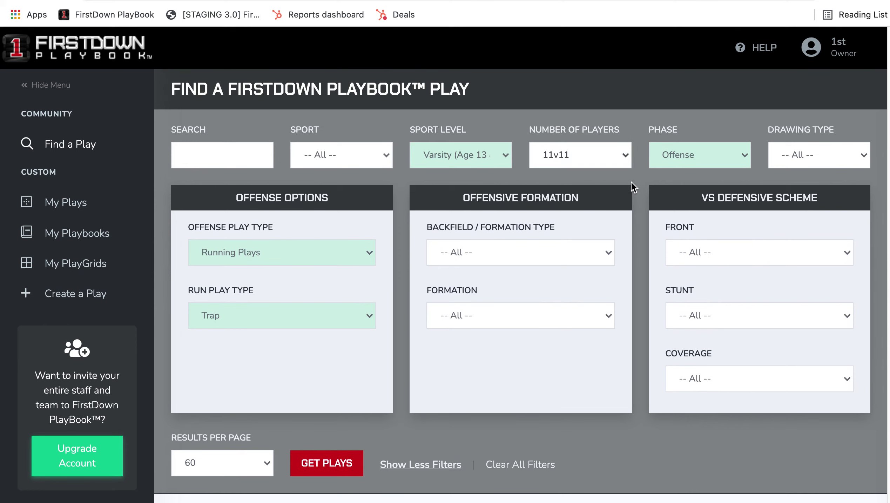